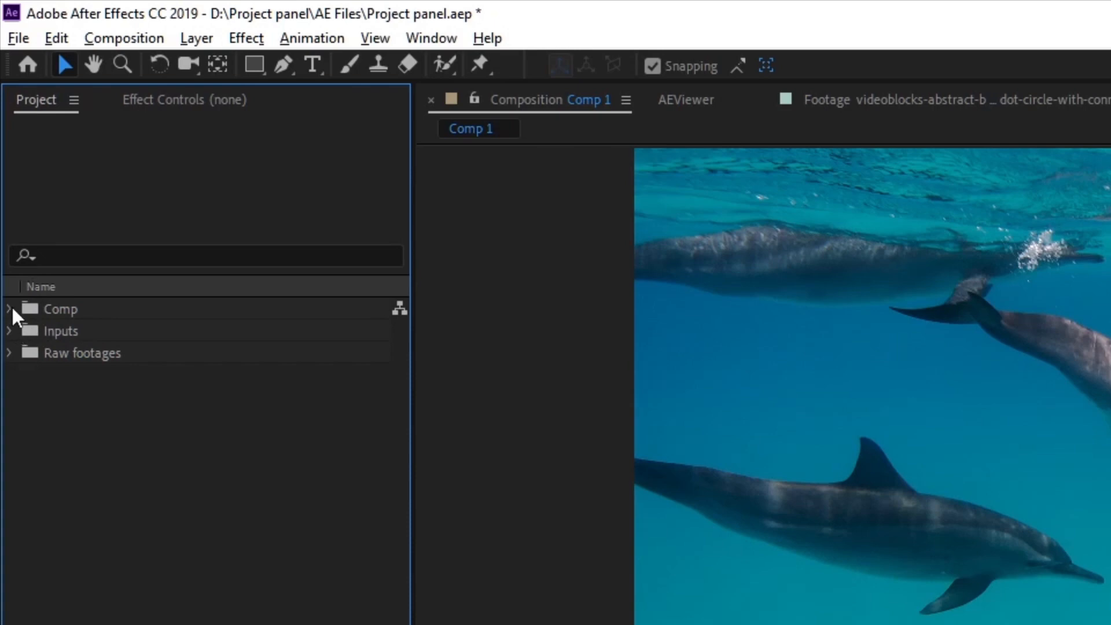
# Step: Expand the Comp folder and look through its compositions, then the Inputs and Raw footages folders
pyautogui.click(58, 308)
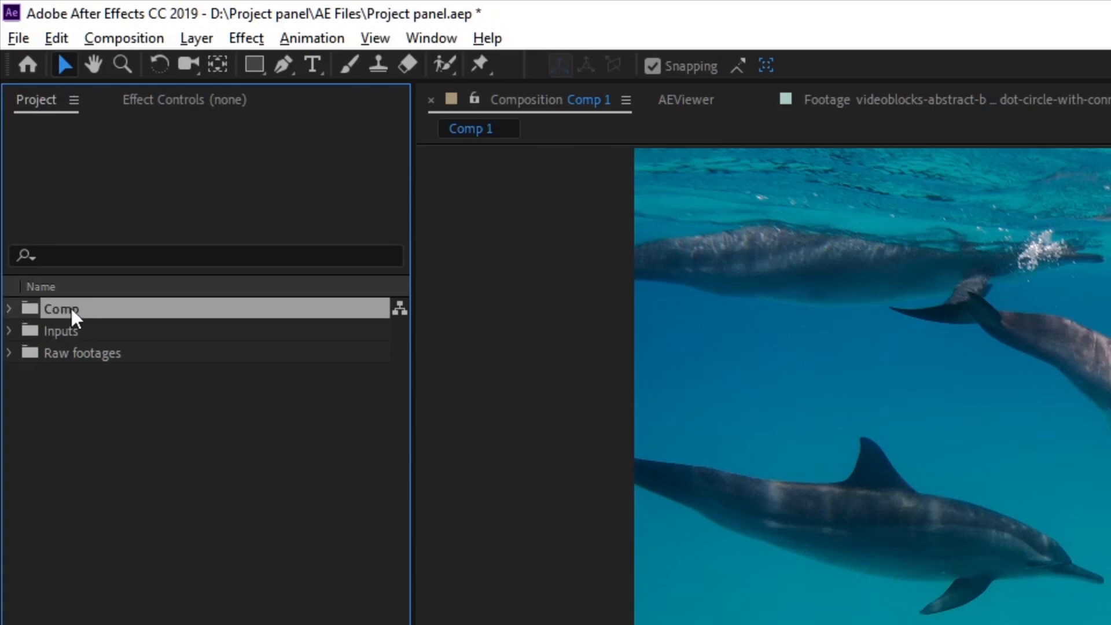
pyautogui.click(9, 309)
pyautogui.click(85, 331)
pyautogui.click(99, 355)
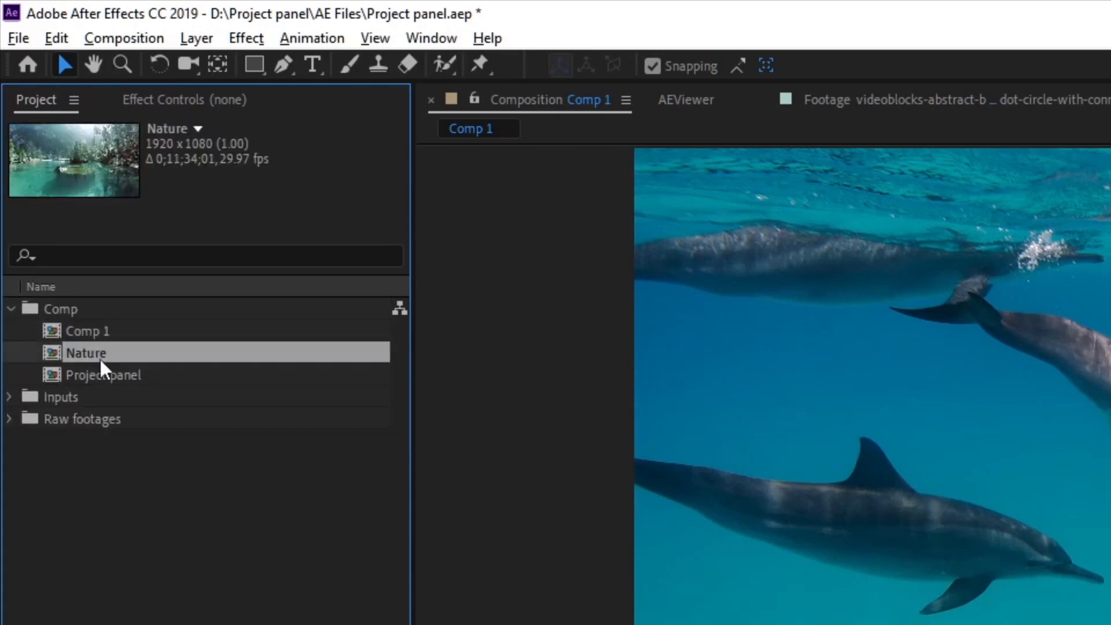
pyautogui.click(106, 373)
pyautogui.click(101, 354)
pyautogui.click(99, 335)
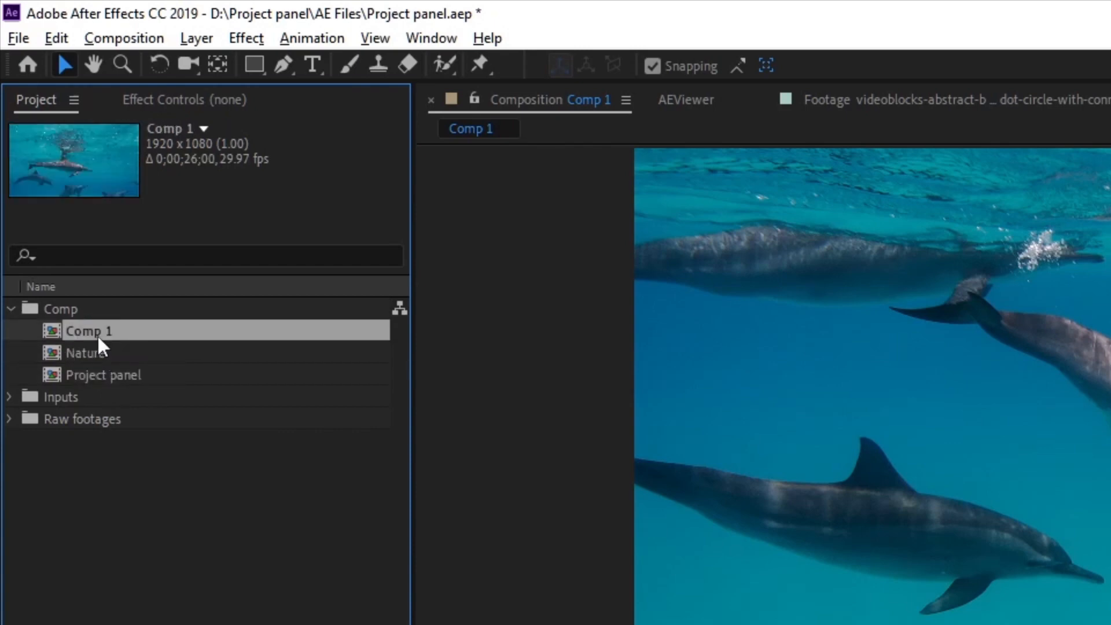
pyautogui.click(75, 398)
pyautogui.click(81, 415)
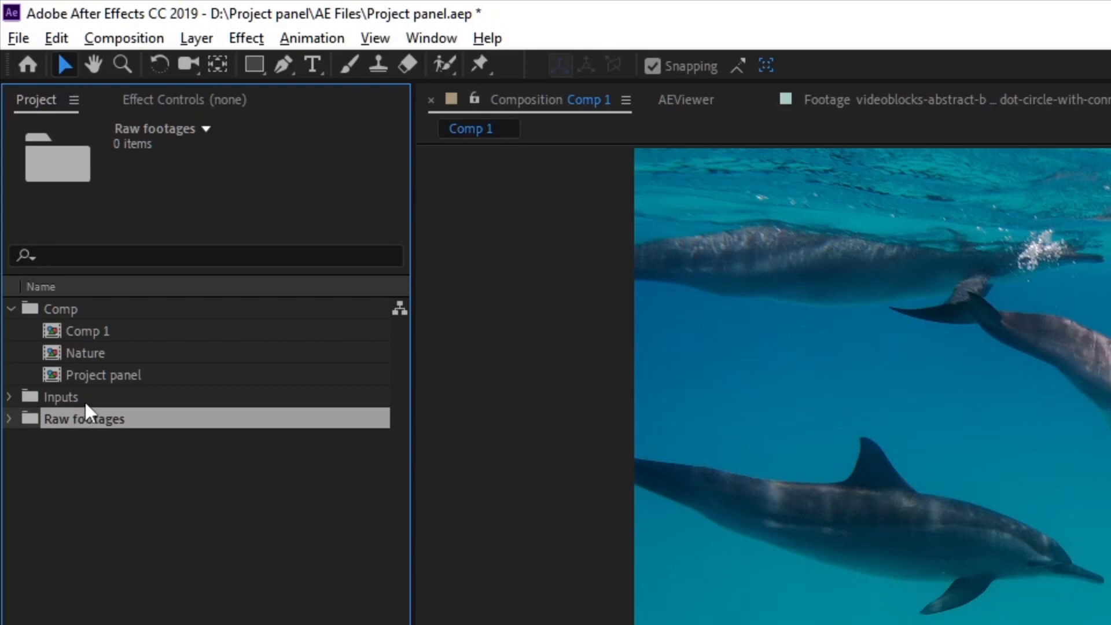
# Step: Expand the Inputs folder and look over its Images, Audio, PSD, Videos and AI subfolders
pyautogui.click(8, 397)
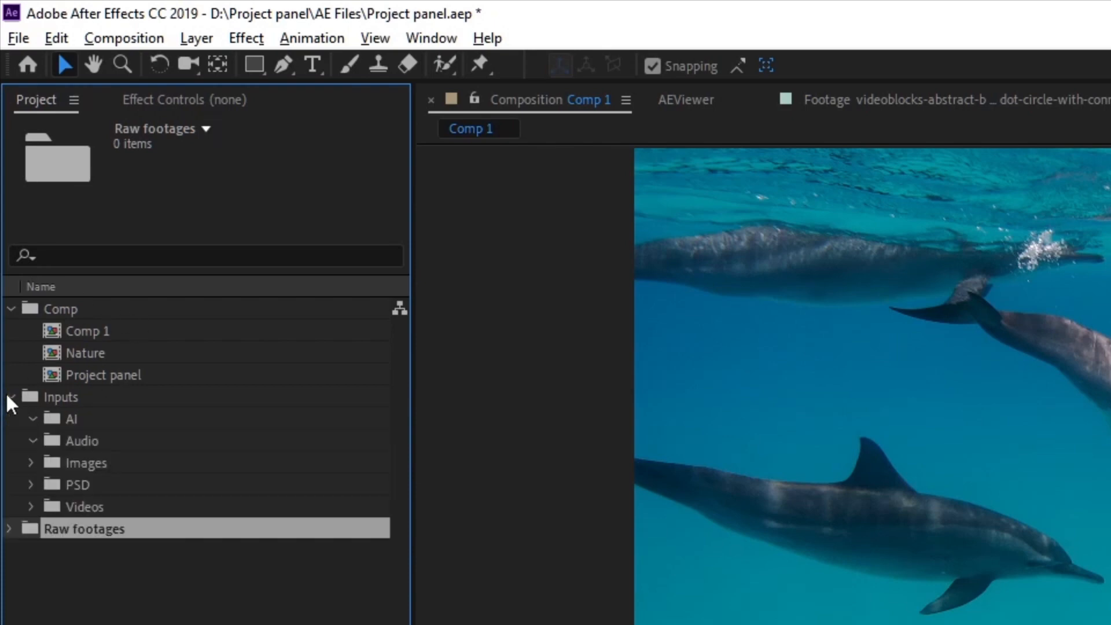
pyautogui.click(88, 461)
pyautogui.click(88, 446)
pyautogui.click(88, 484)
pyautogui.click(85, 506)
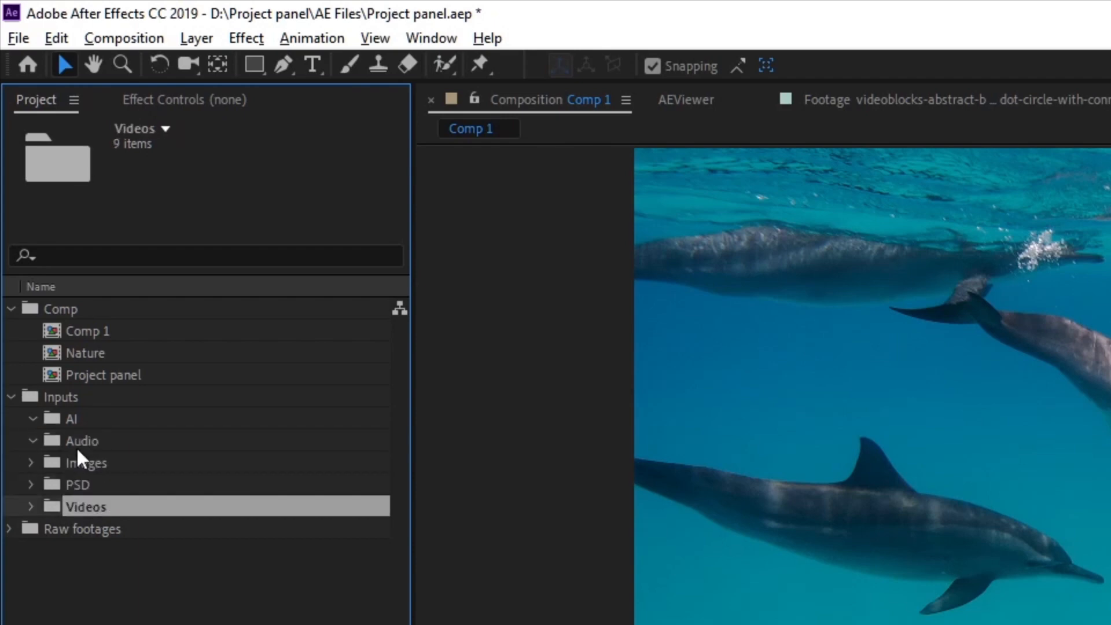
pyautogui.click(75, 419)
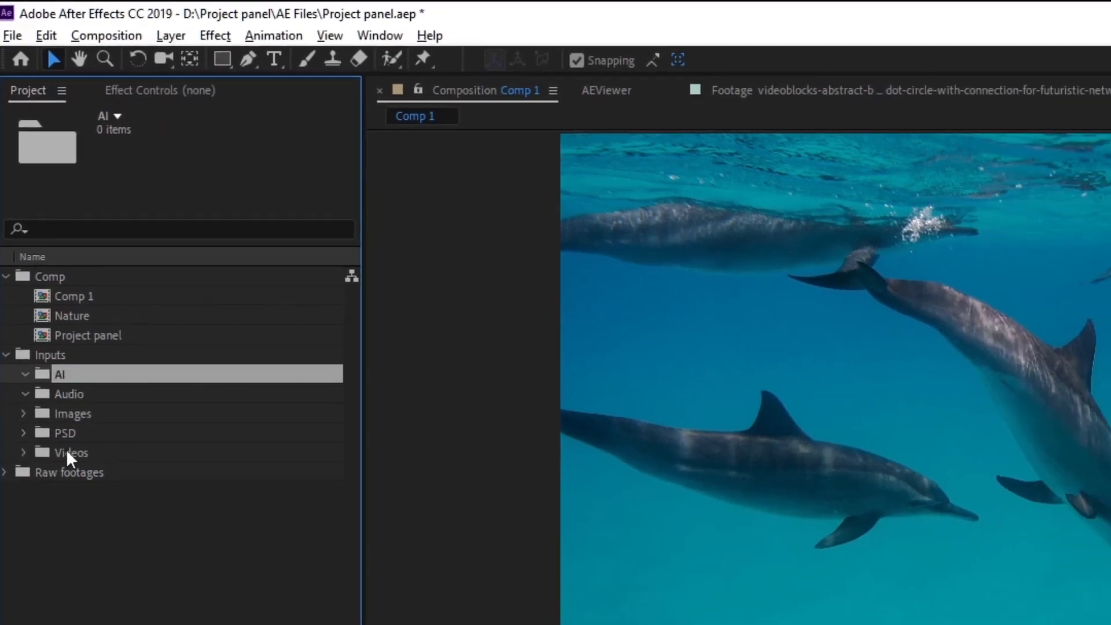
# Step: Expand the Videos folder inside Inputs and select the dolphin.mov footage
pyautogui.click(84, 506)
pyautogui.click(31, 506)
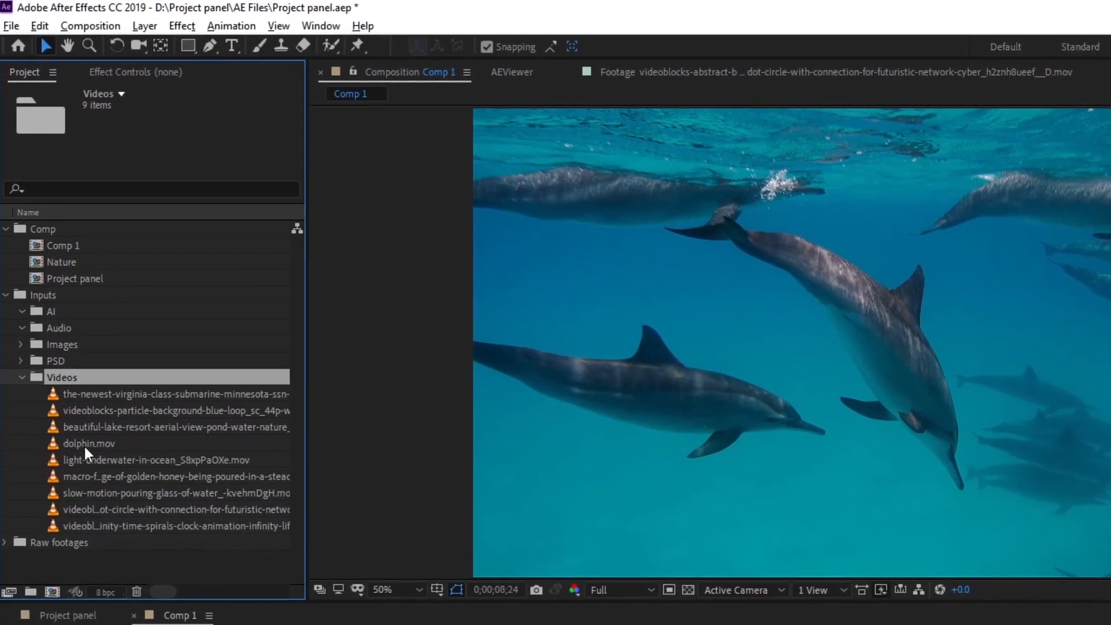
pyautogui.click(84, 442)
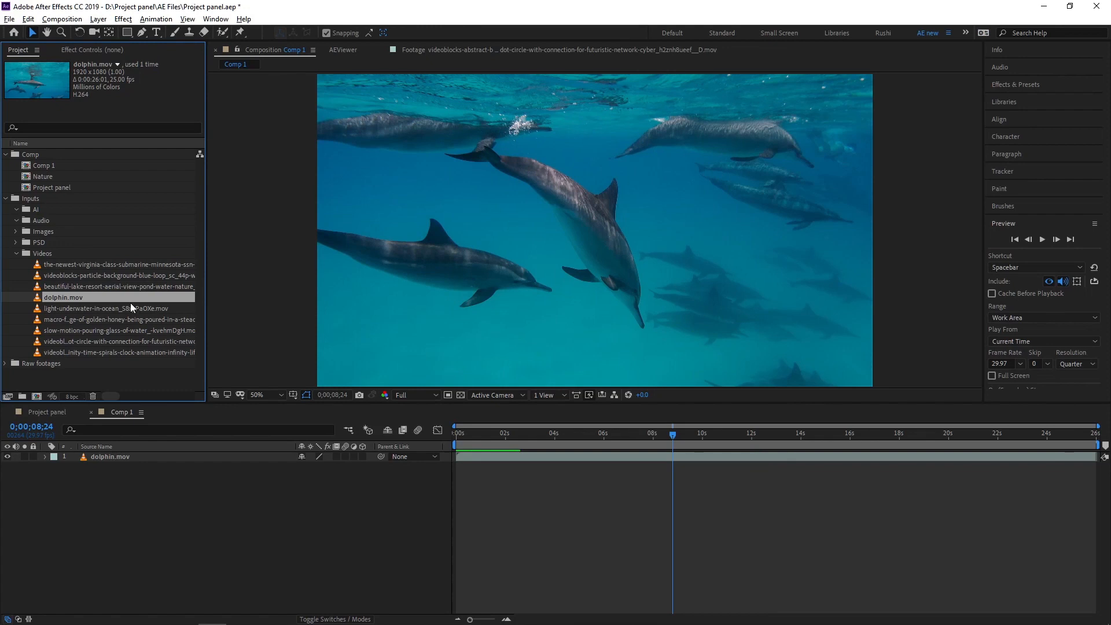
pyautogui.click(185, 489)
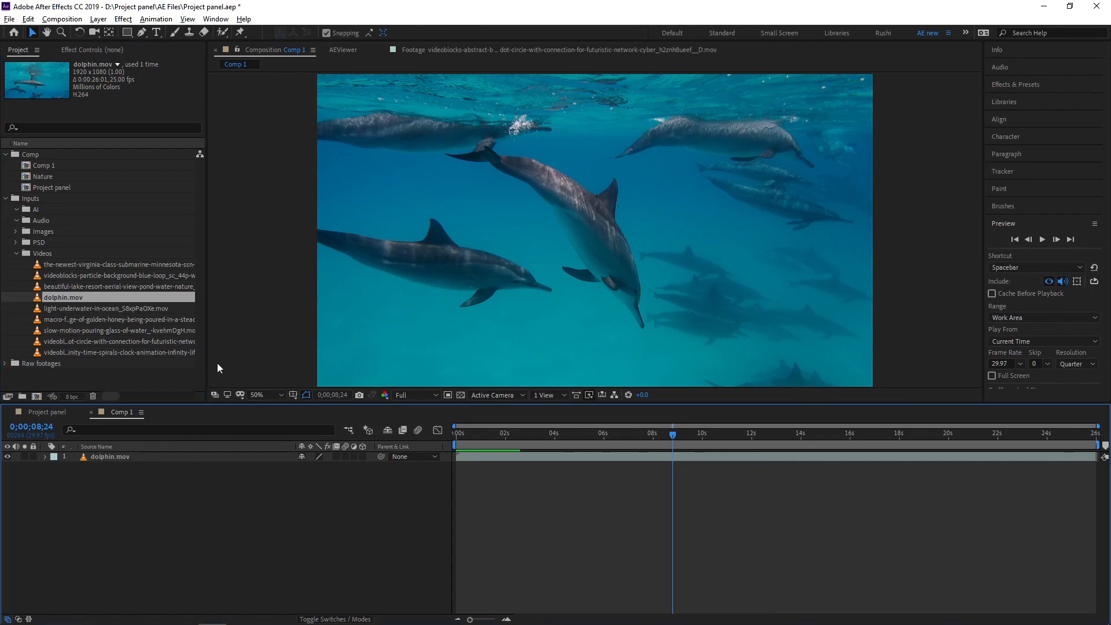
# Step: Enlarge the Project panel in width and height so that more of the footage file names can be read
pyautogui.moveTo(207, 318); pyautogui.dragTo(252, 319)
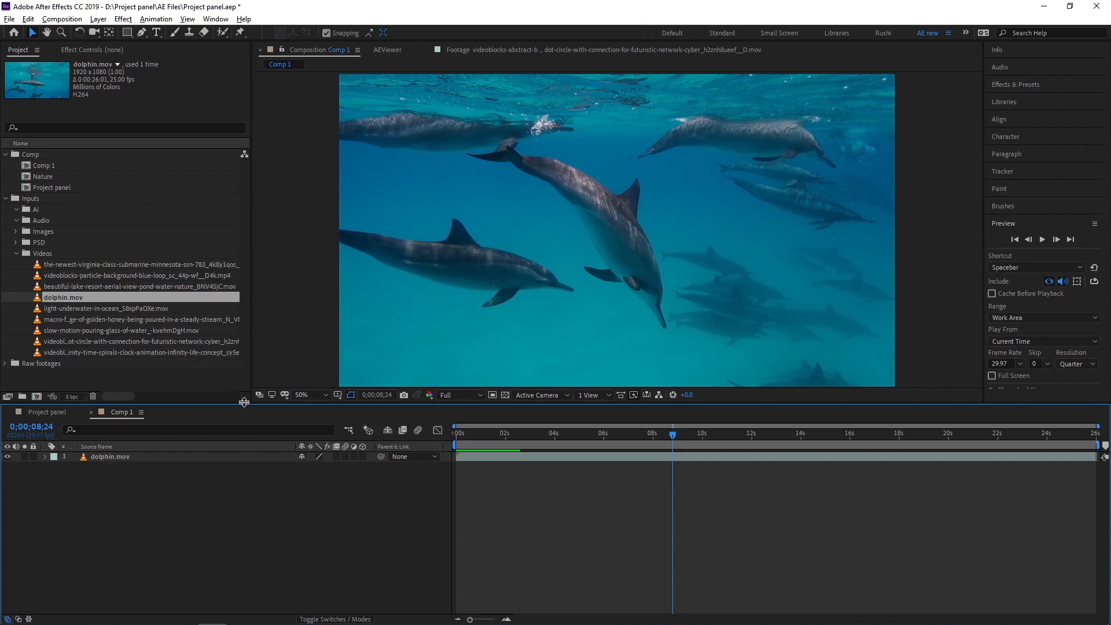
pyautogui.moveTo(244, 402); pyautogui.dragTo(247, 418)
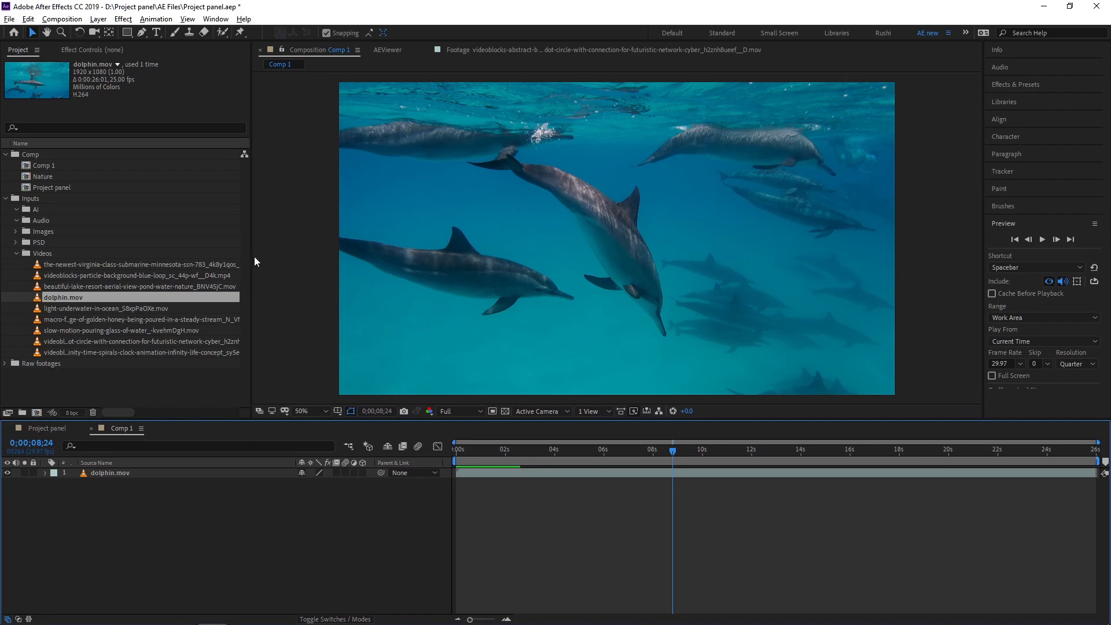
pyautogui.moveTo(253, 255); pyautogui.dragTo(282, 277)
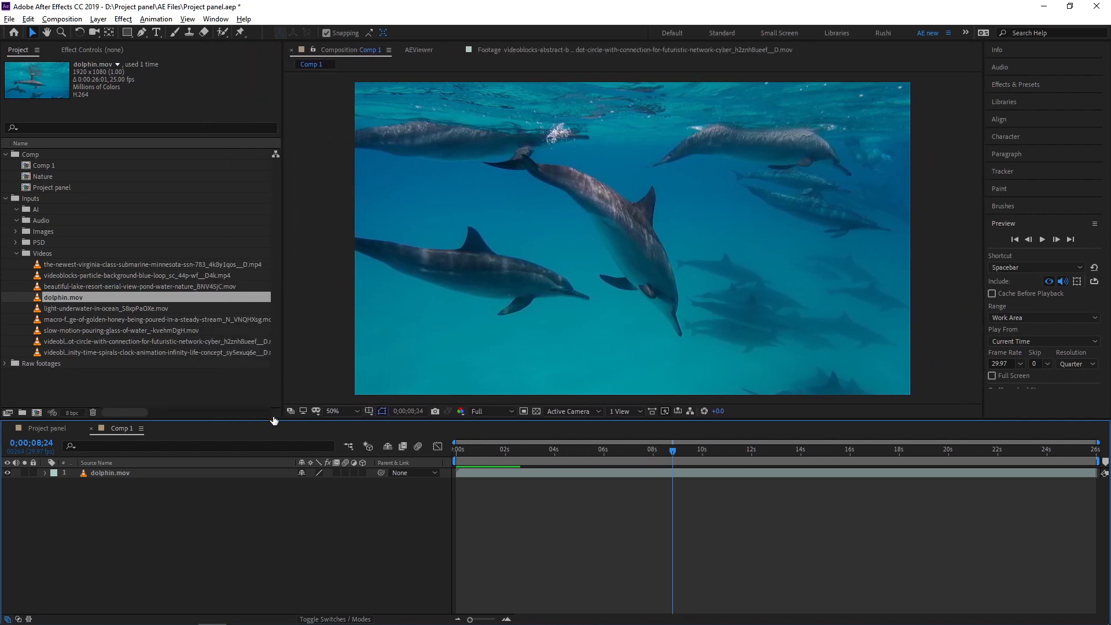
pyautogui.moveTo(276, 421); pyautogui.dragTo(315, 431)
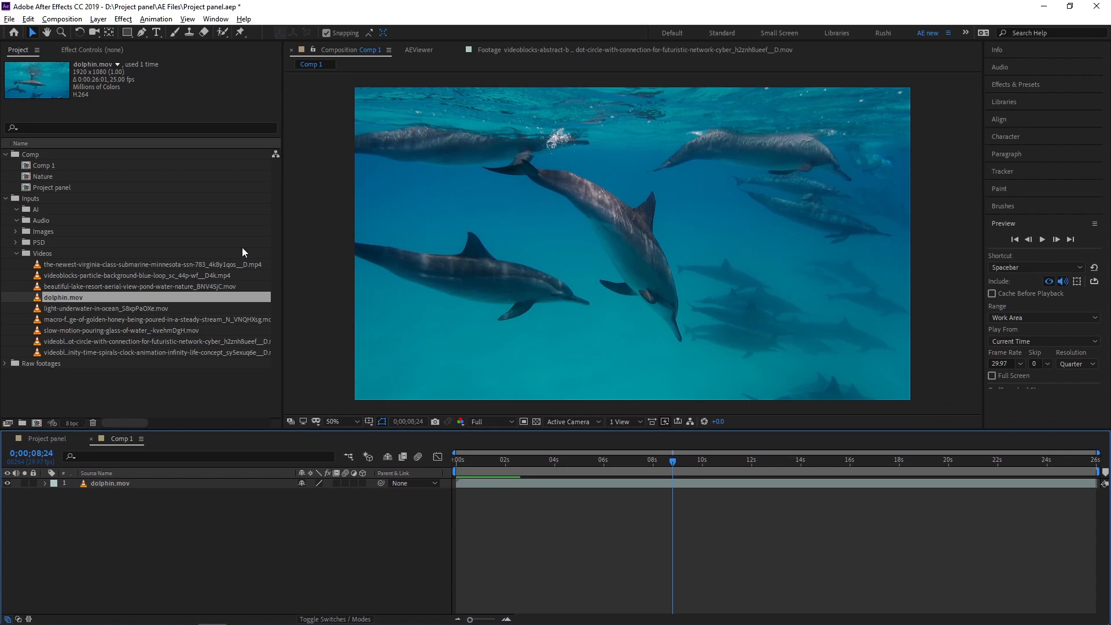
pyautogui.moveTo(282, 248); pyautogui.dragTo(293, 247)
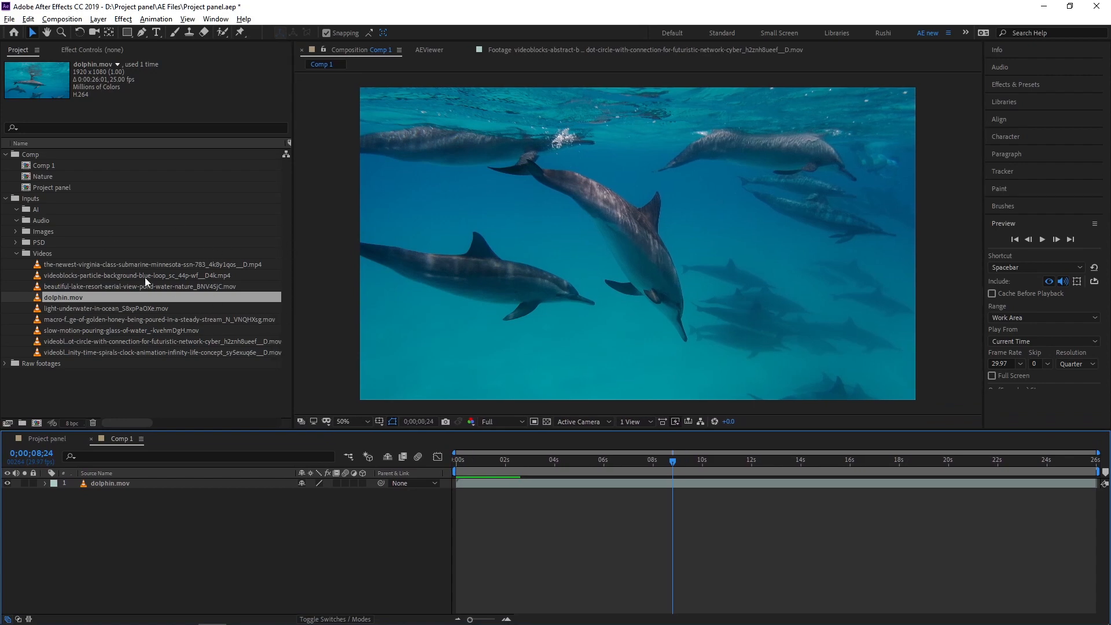
# Step: Examine dolphin.mov's details and the Project panel's columns by widening and maximizing the panel, and return it to a narrow width
pyautogui.click(186, 400)
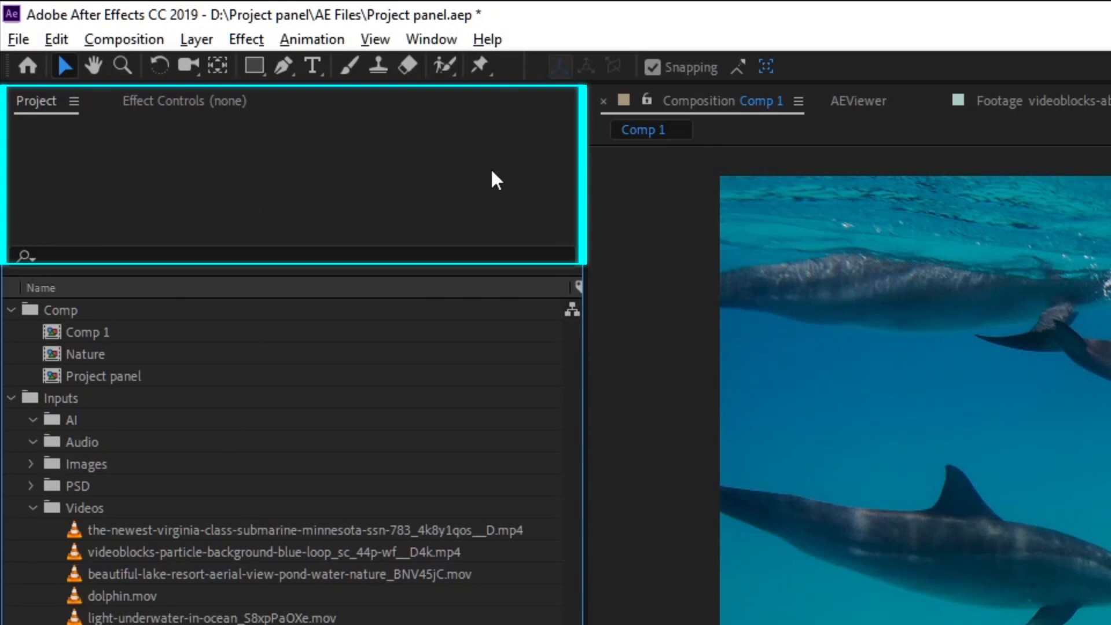
pyautogui.click(128, 603)
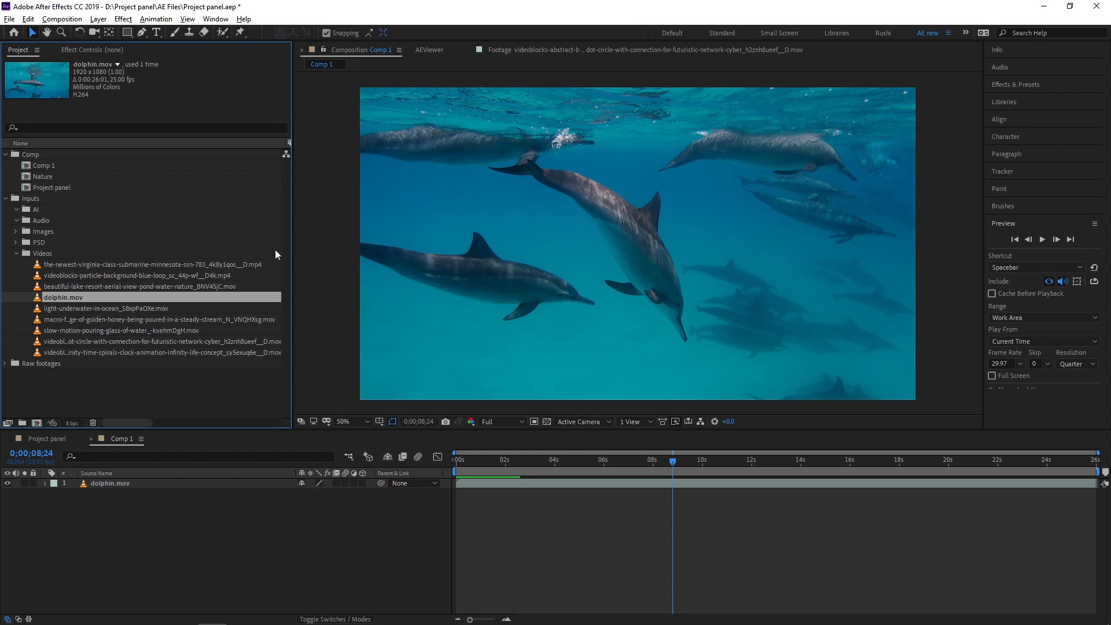
pyautogui.moveTo(291, 252); pyautogui.dragTo(895, 314)
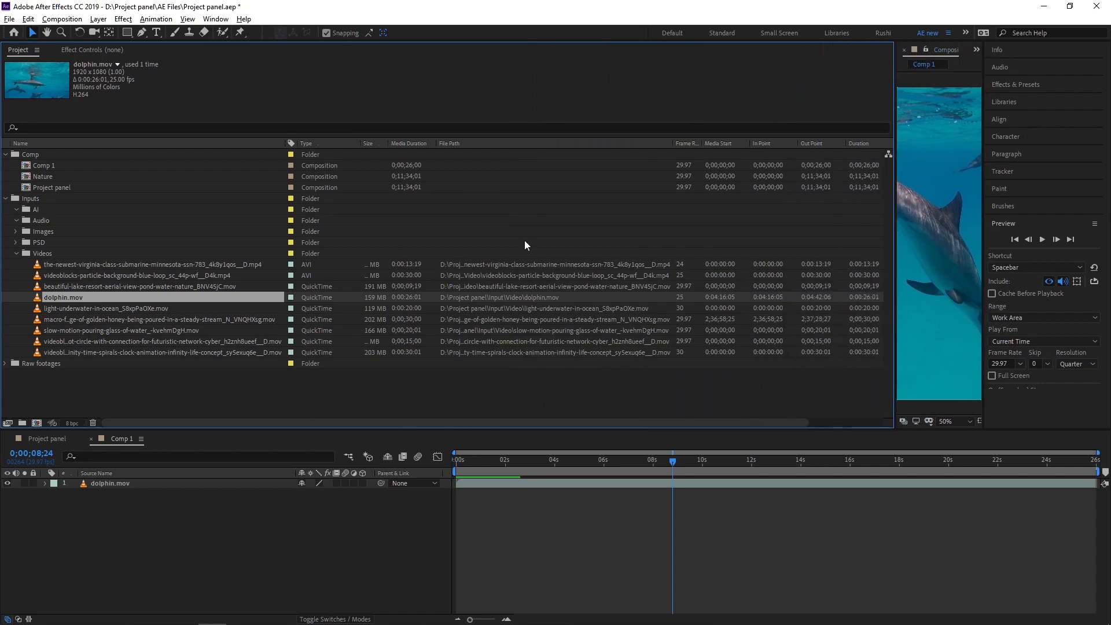
pyautogui.press('`')
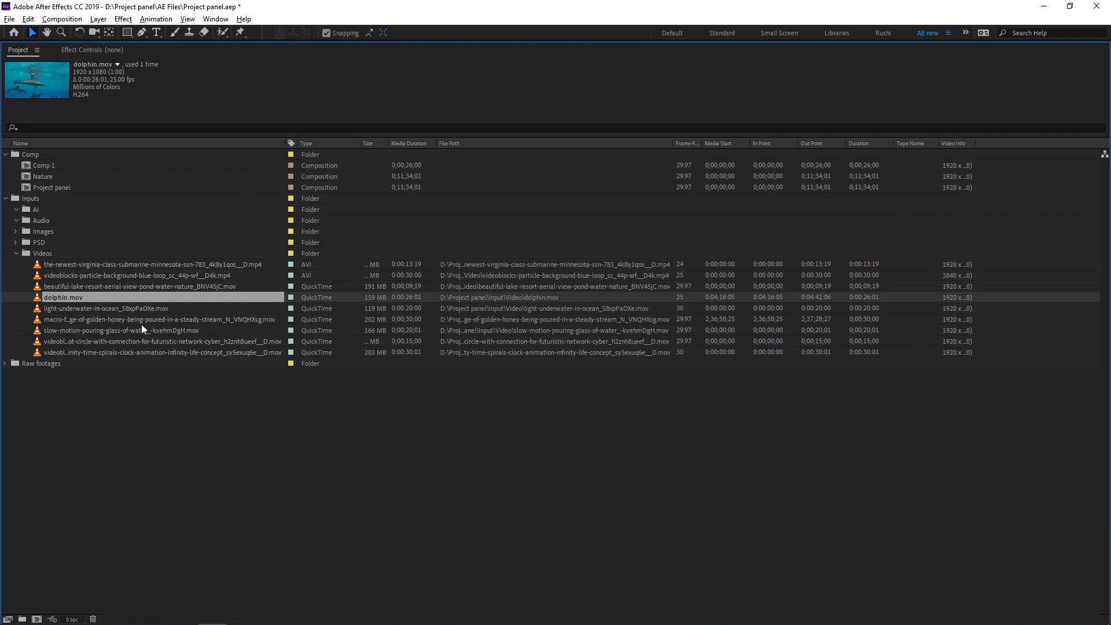
pyautogui.press('`')
pyautogui.press('`')
pyautogui.press('`')
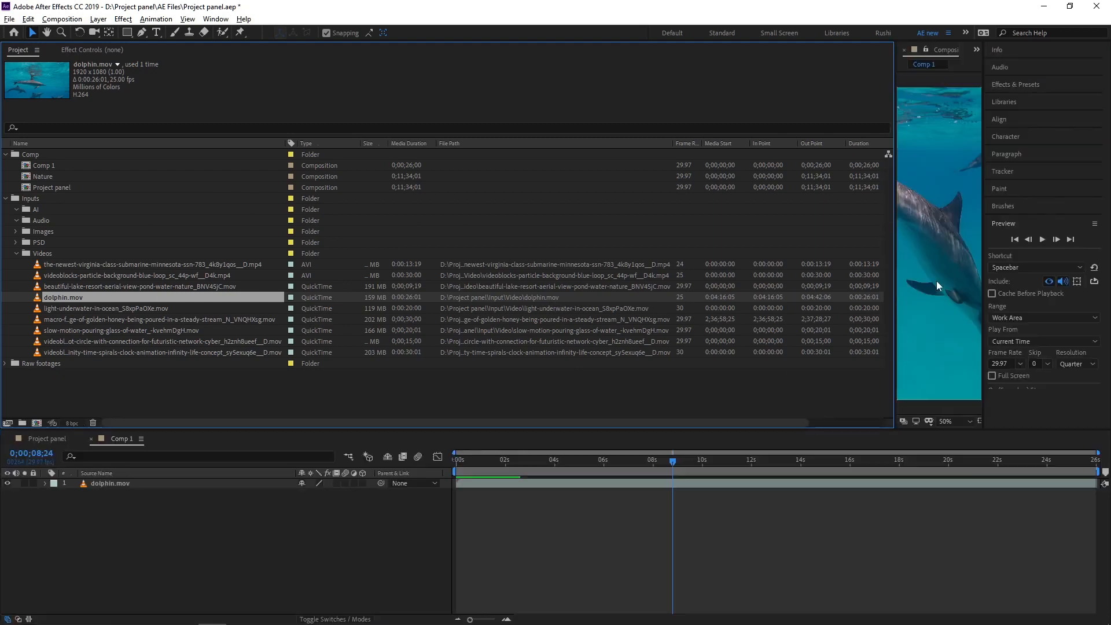
pyautogui.moveTo(895, 255); pyautogui.dragTo(248, 255)
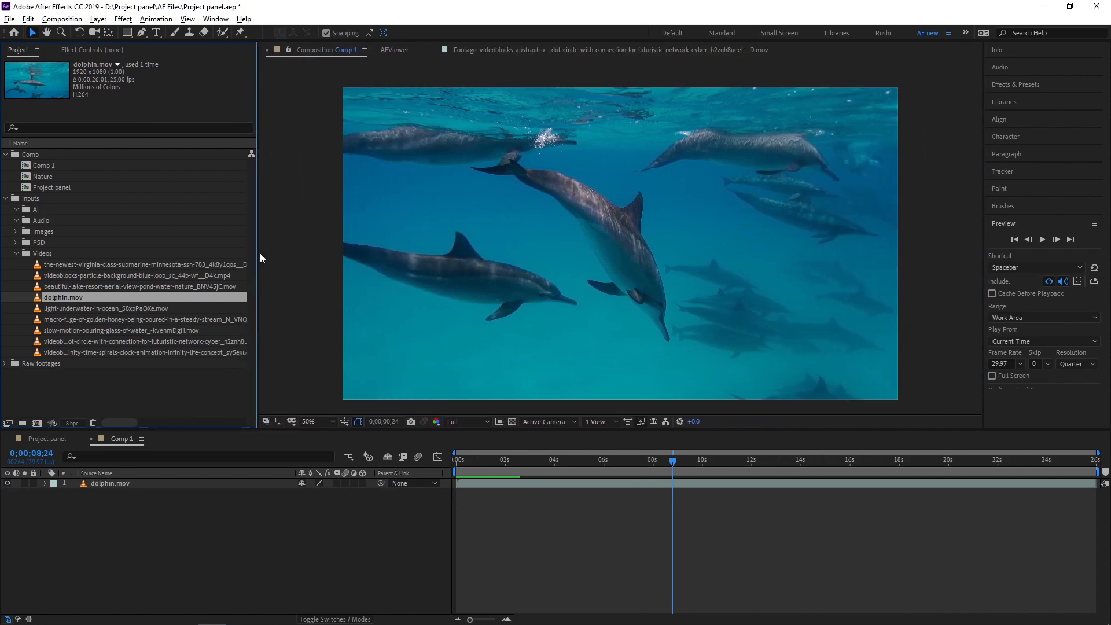
# Step: Reveal the source file of the dolphin.mov footage in Explorer
pyautogui.click(119, 376)
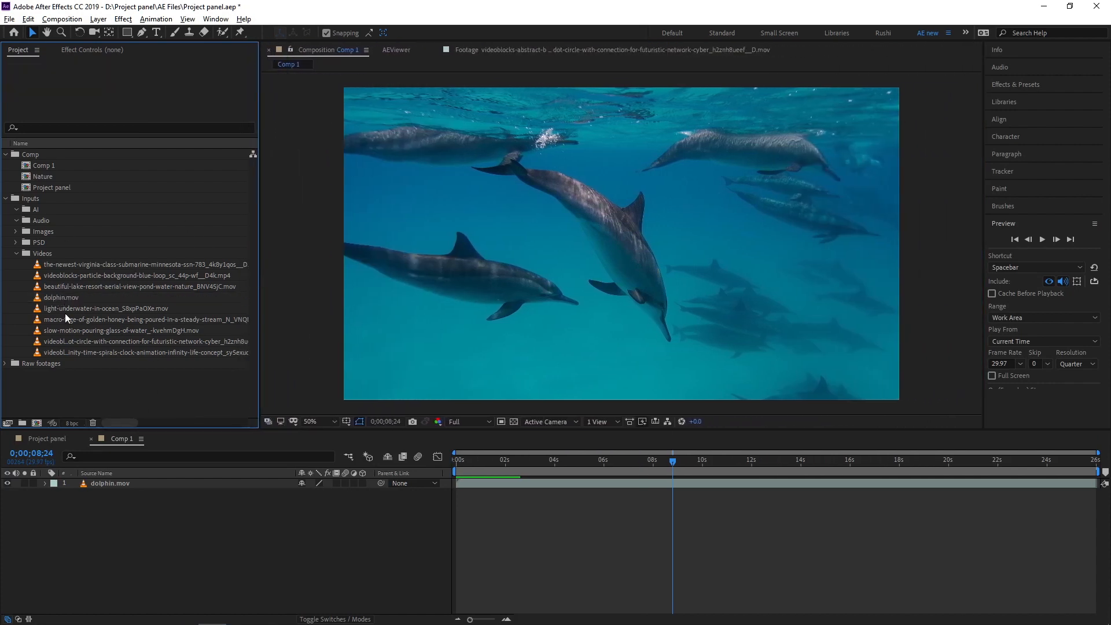
pyautogui.click(60, 299)
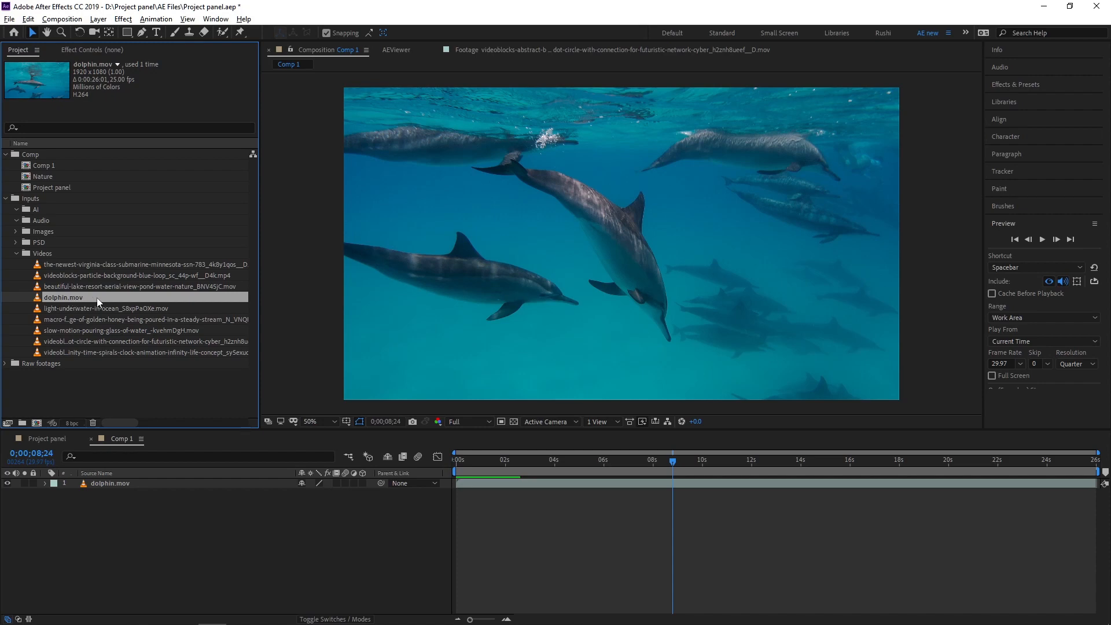
pyautogui.click(60, 307)
pyautogui.click(60, 318)
pyautogui.click(63, 297)
pyautogui.rightClick(62, 297)
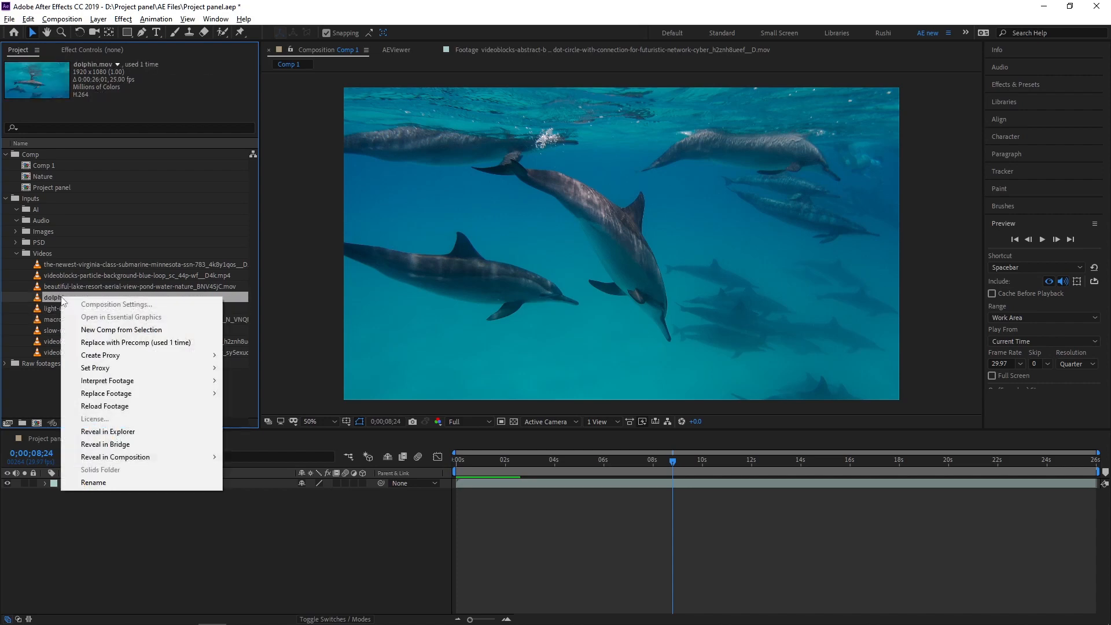
pyautogui.click(126, 432)
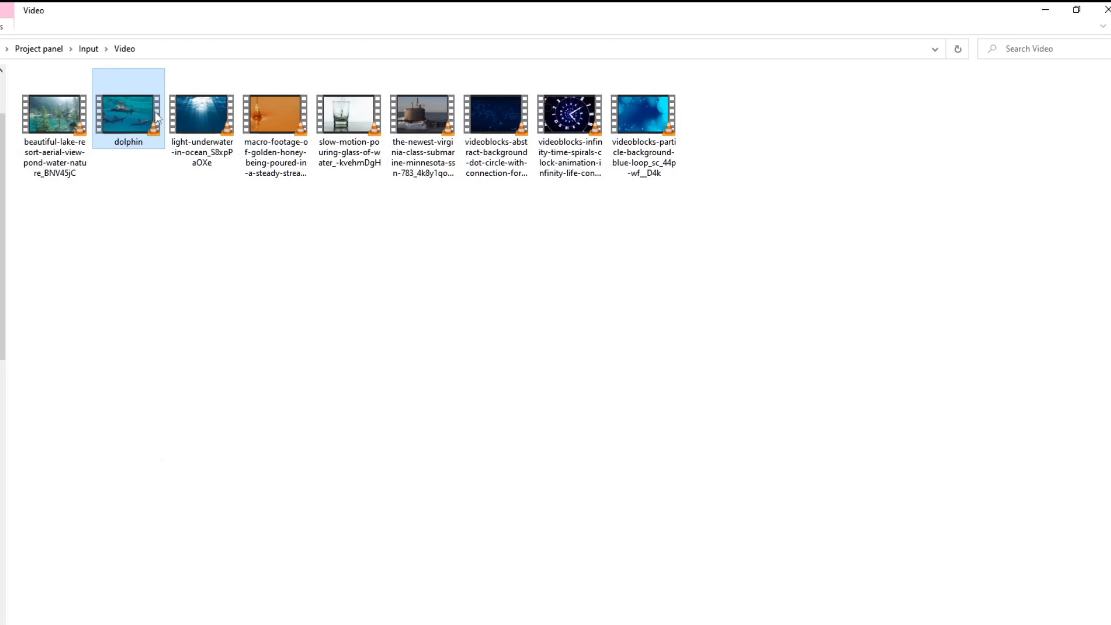
# Step: Rename the dolphin video file as dolphins, switch back to After Effects and dismiss the missing-file warning
pyautogui.click(164, 203)
pyautogui.click(133, 113)
pyautogui.press('F2')
pyautogui.write('s')
pyautogui.press('Return')
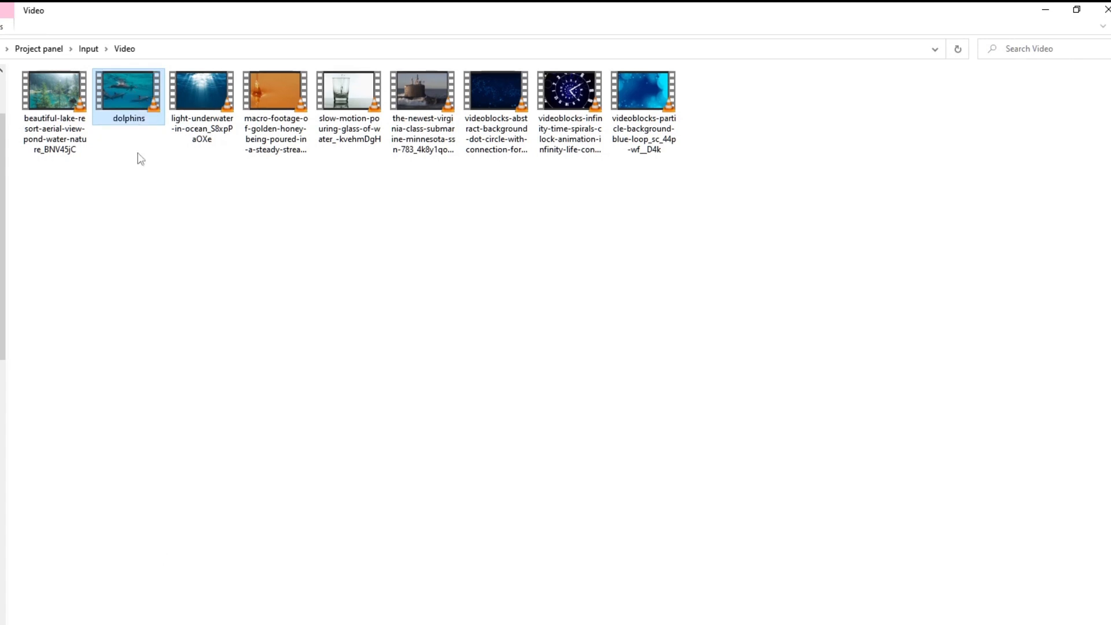
pyautogui.hotkey('alt', 'Tab')
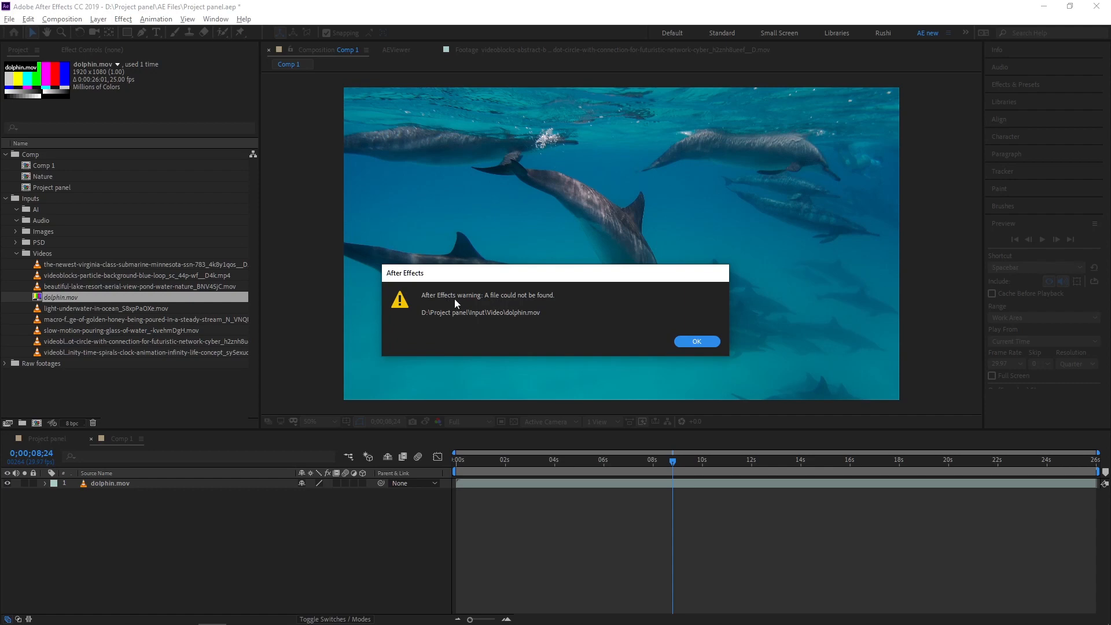
pyautogui.click(697, 340)
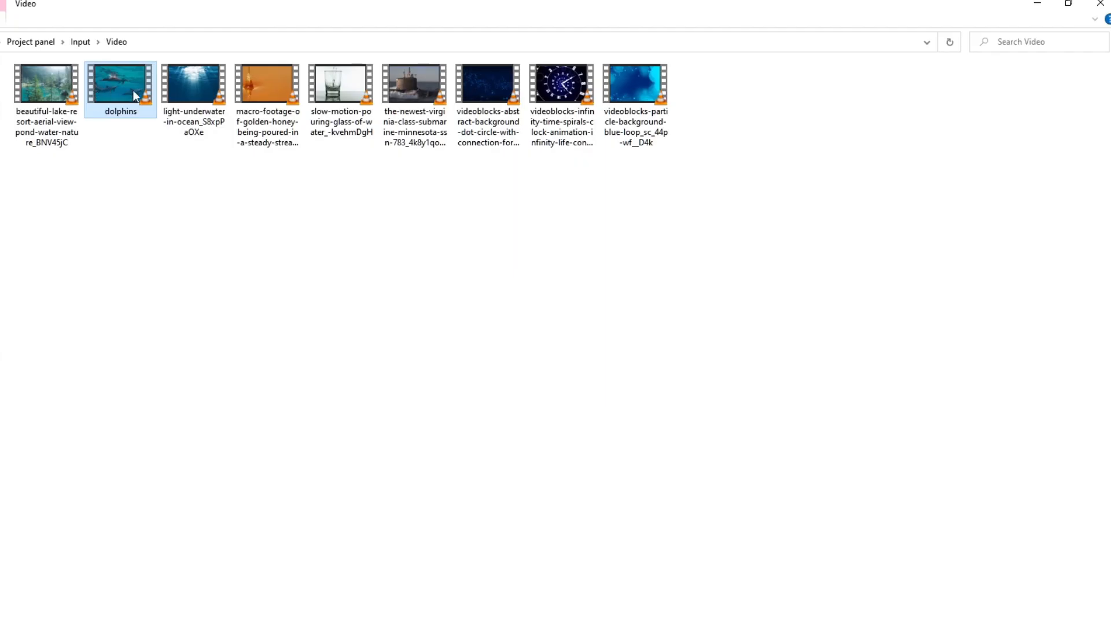
# Step: Rename the dolphins video file back to dolphin in the Video folder in Explorer
pyautogui.press('F2')
pyautogui.write('dolphin')
pyautogui.press('Return')
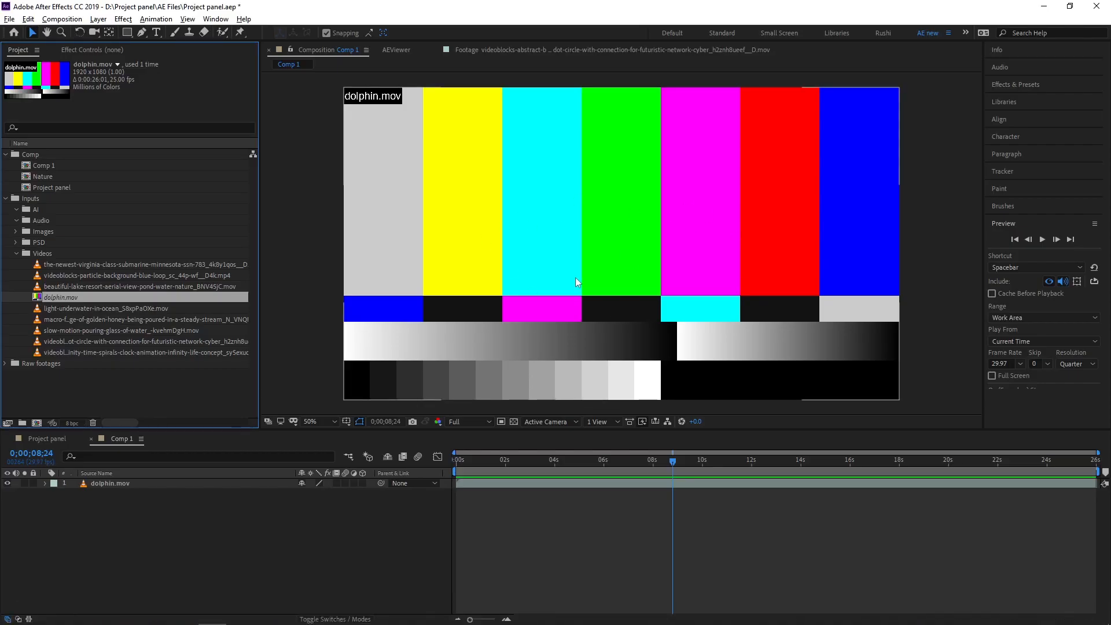
# Step: Reload the dolphin.mov footage in After Effects and preview Comp 1 with the current time at 0;00;04;26
pyautogui.click(613, 240)
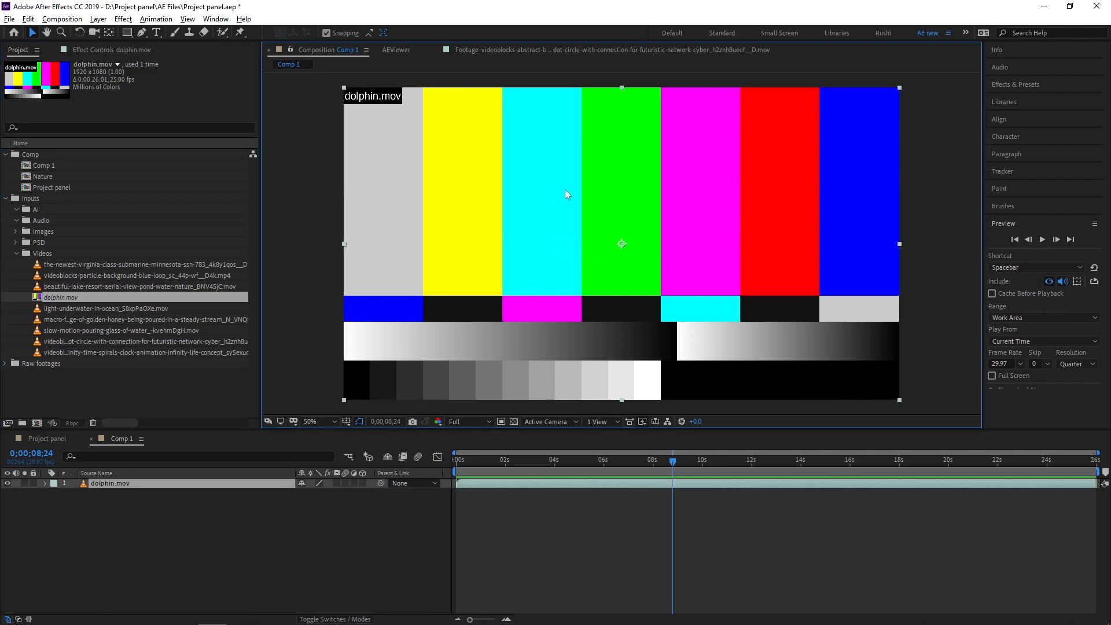
pyautogui.click(60, 297)
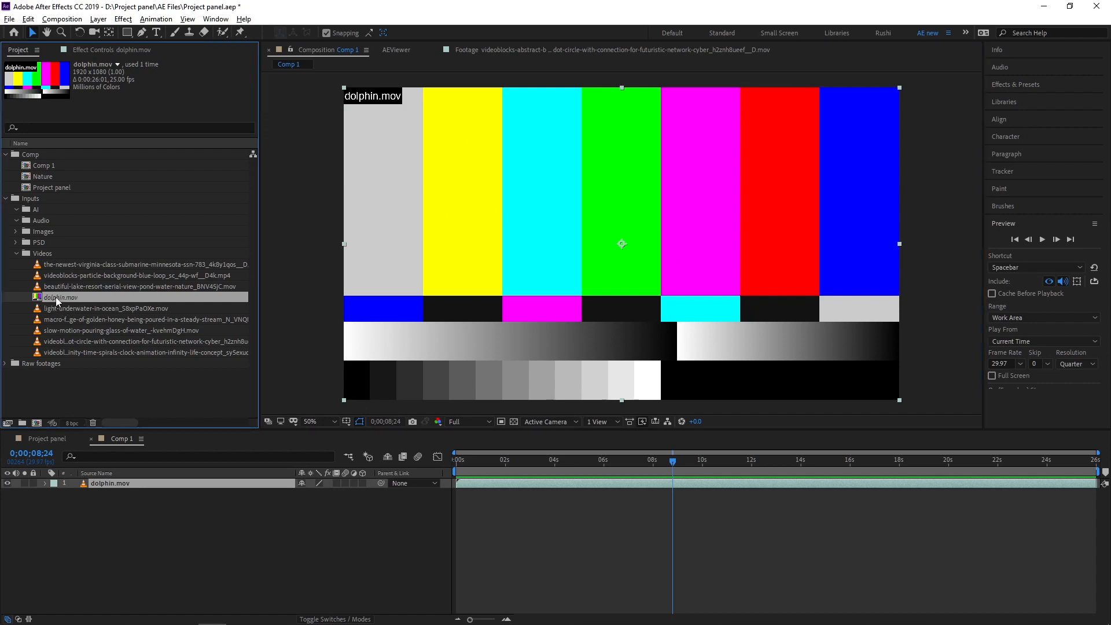
pyautogui.rightClick(55, 297)
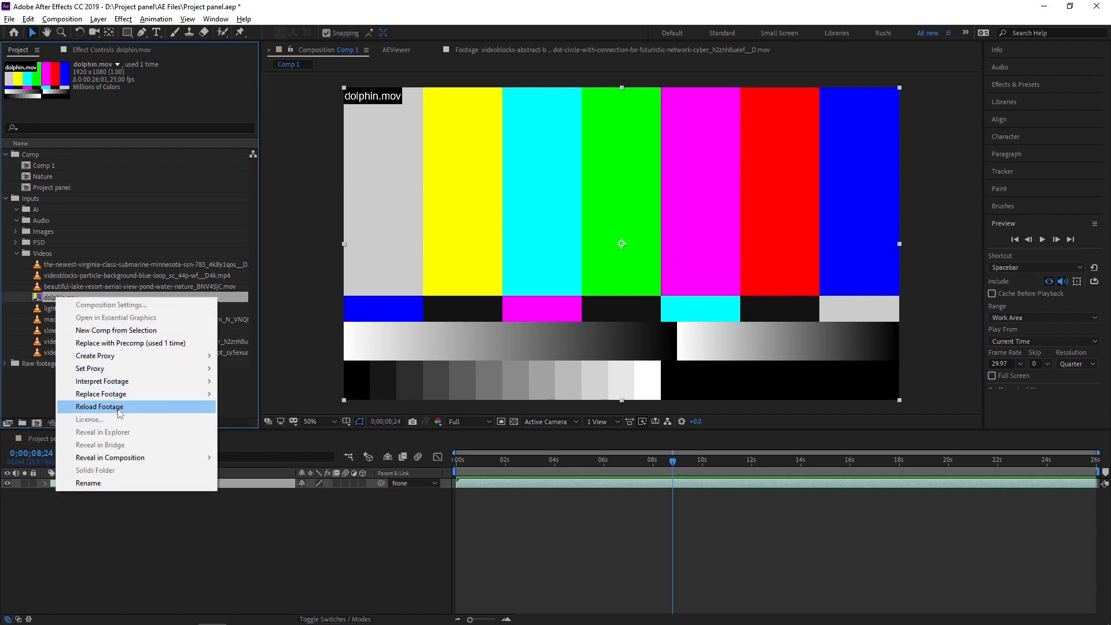
pyautogui.click(100, 407)
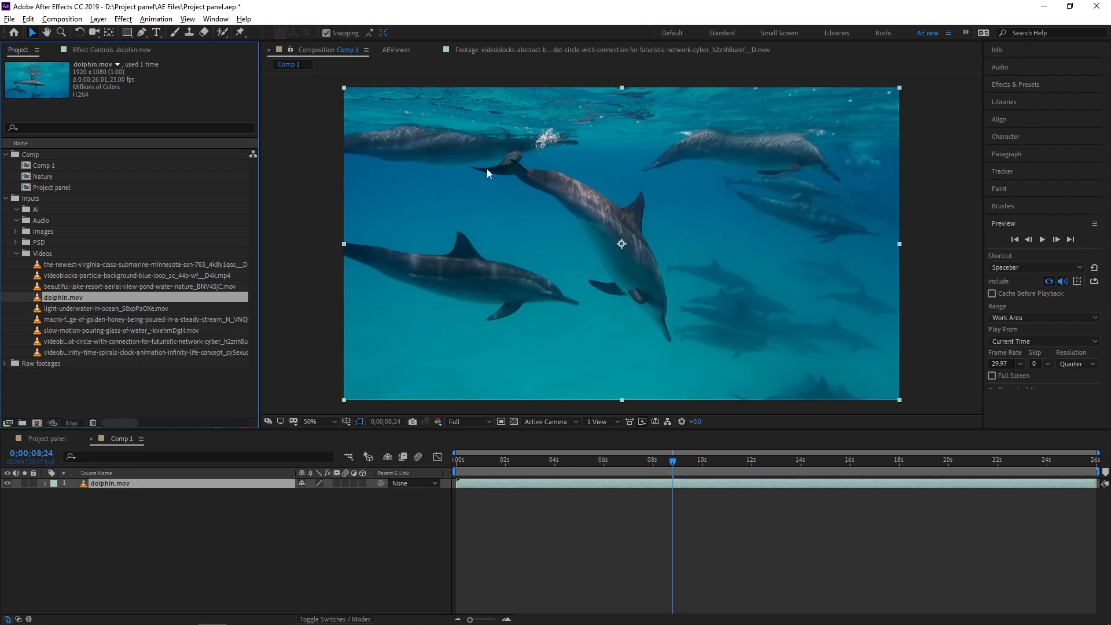
pyautogui.click(576, 464)
pyautogui.press('space')
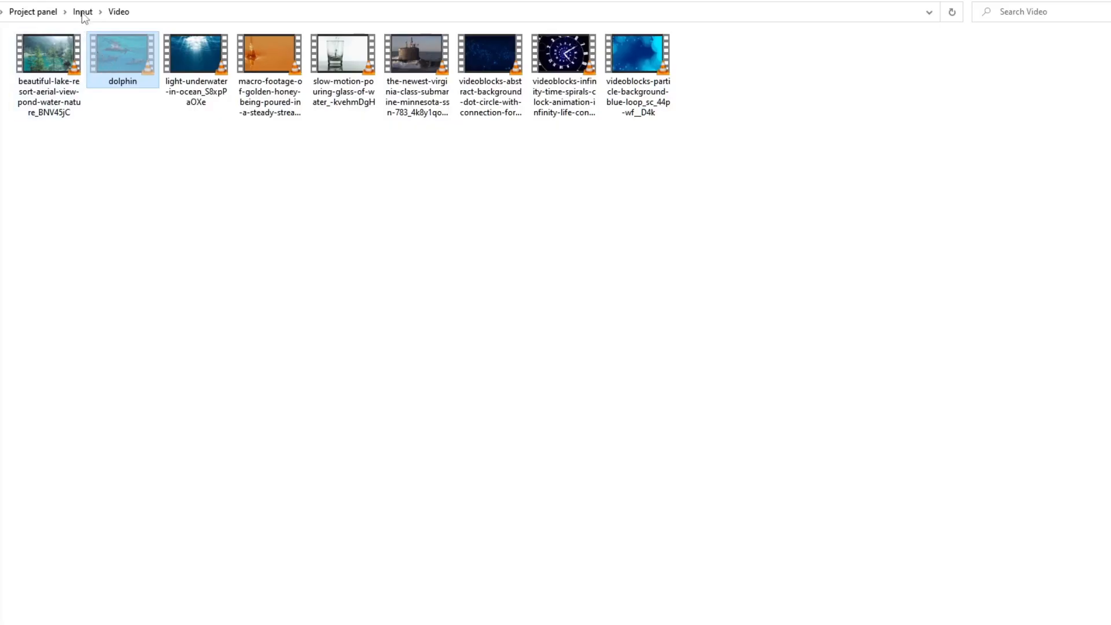
# Step: Move the dolphin video file from the Video folder to its parent Input folder in Explorer
pyautogui.hotkey('ctrl', 'v')
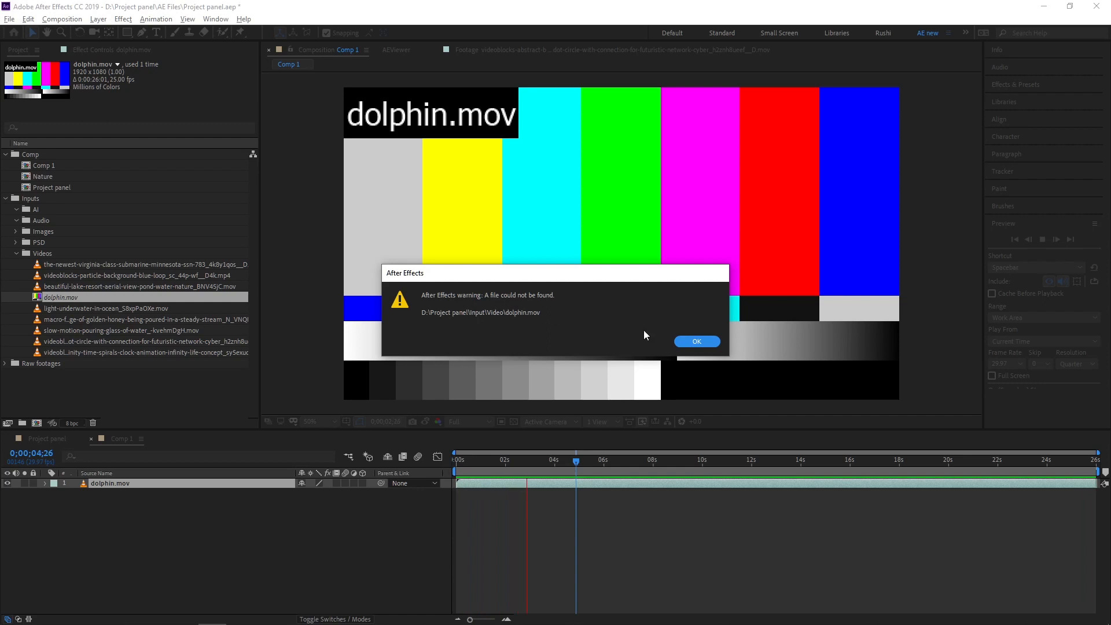
# Step: Dismiss the missing-file warning and move Comp 1's current time to 0;00;07;14
pyautogui.press('Return')
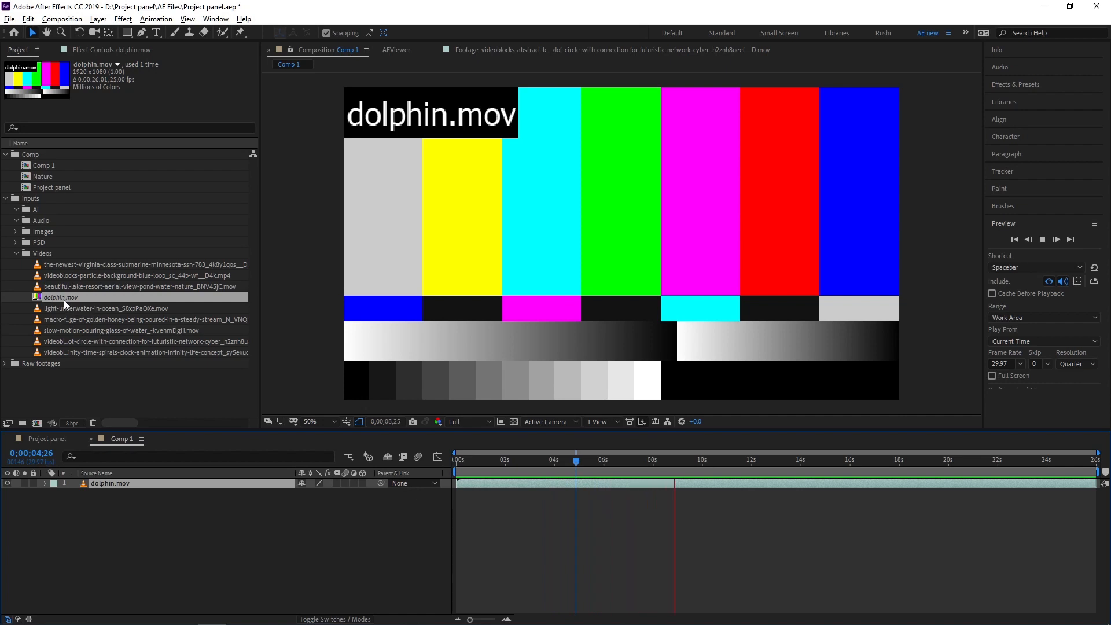
pyautogui.click(640, 464)
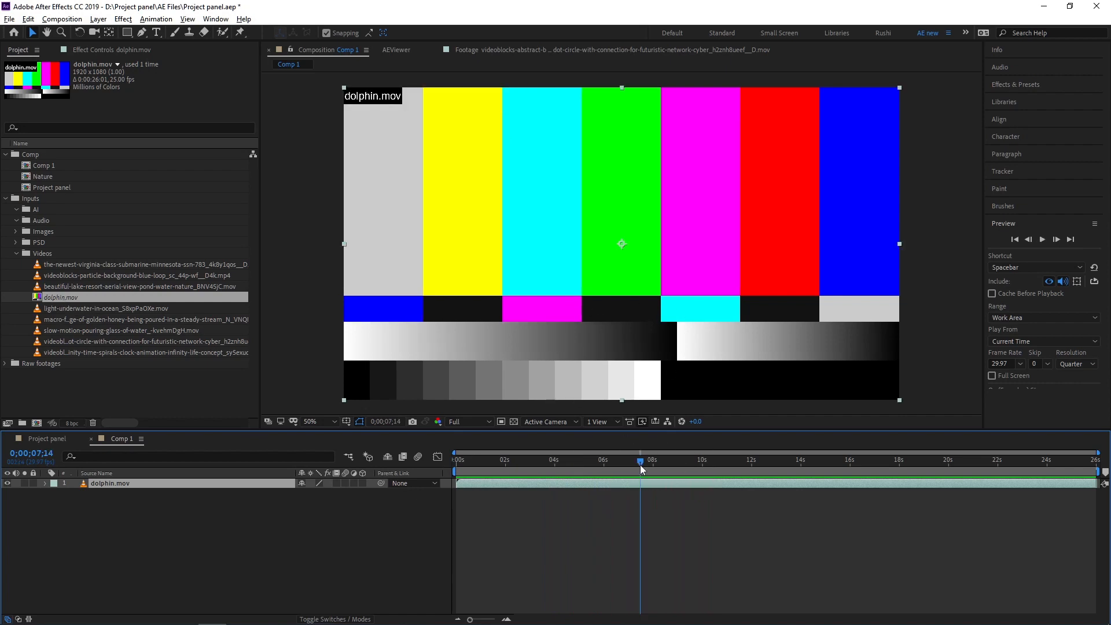
# Step: Replace the missing dolphin.mov footage with the dolphin video file from the Input folder
pyautogui.rightClick(54, 297)
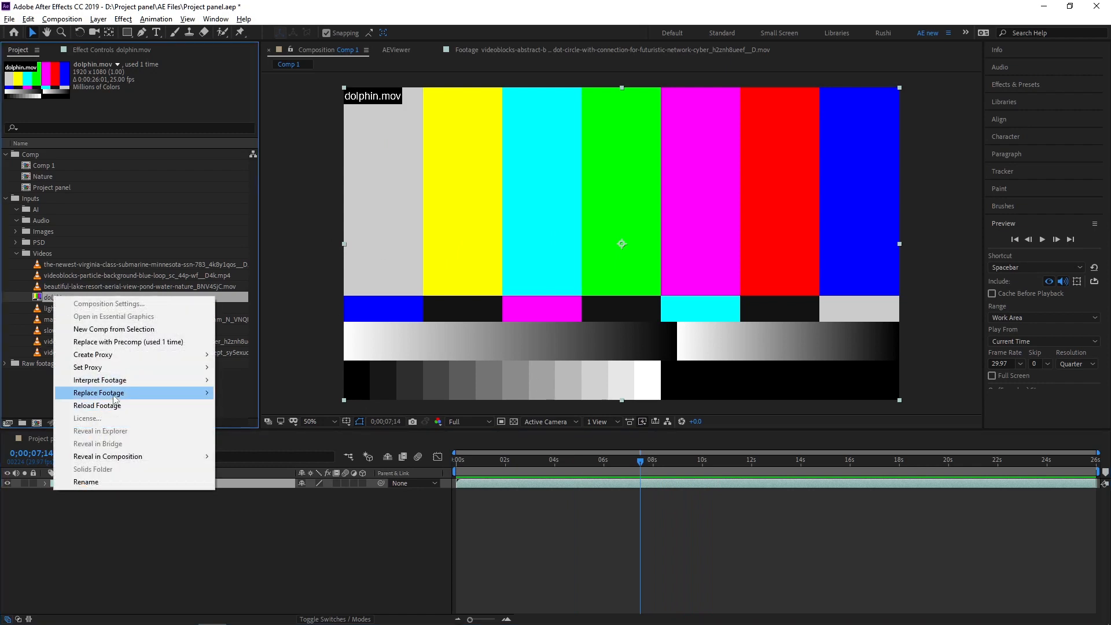
pyautogui.moveTo(116, 395)
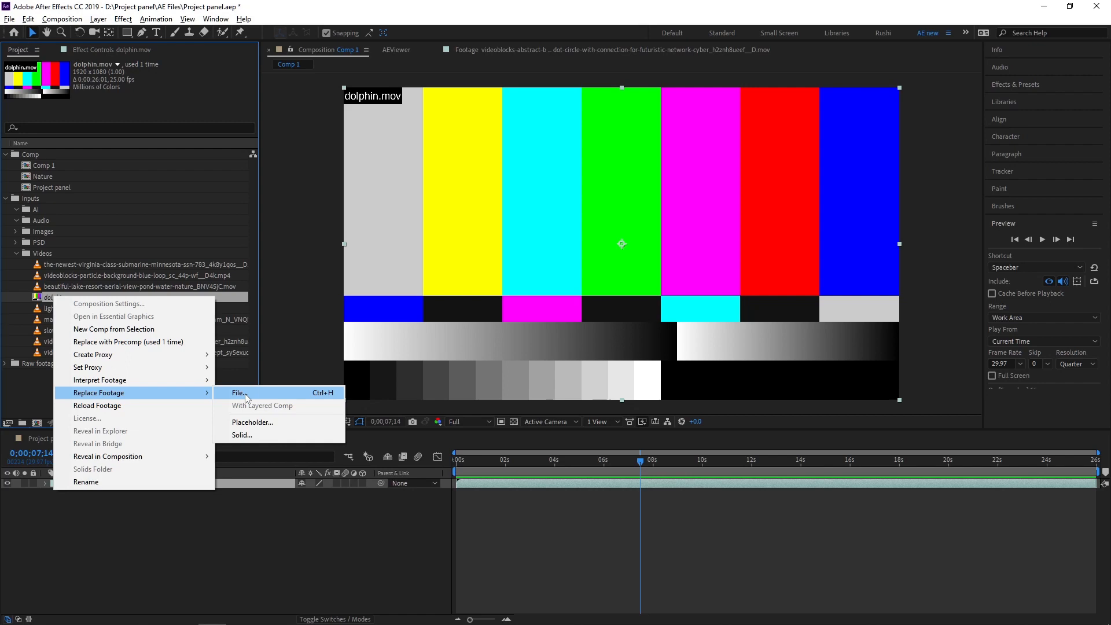
pyautogui.click(245, 393)
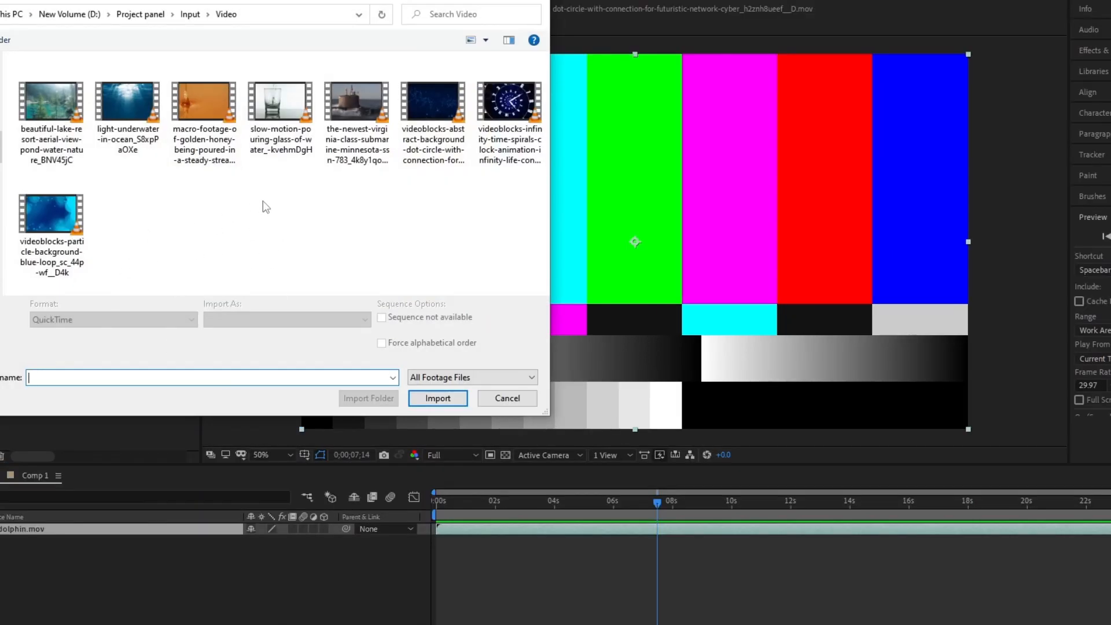
pyautogui.click(189, 14)
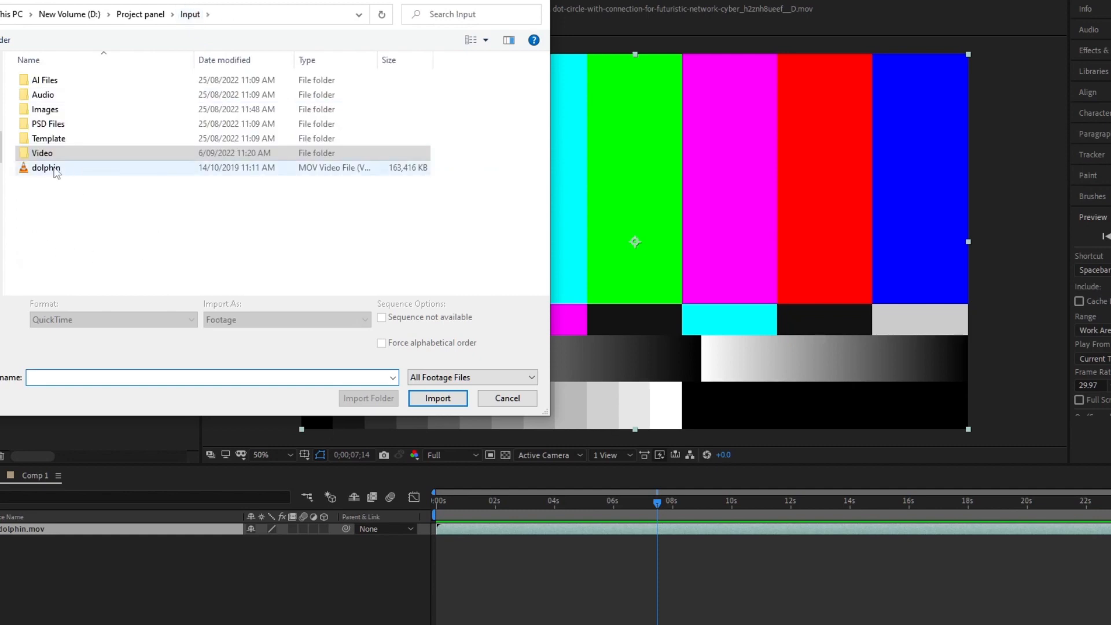
pyautogui.click(55, 170)
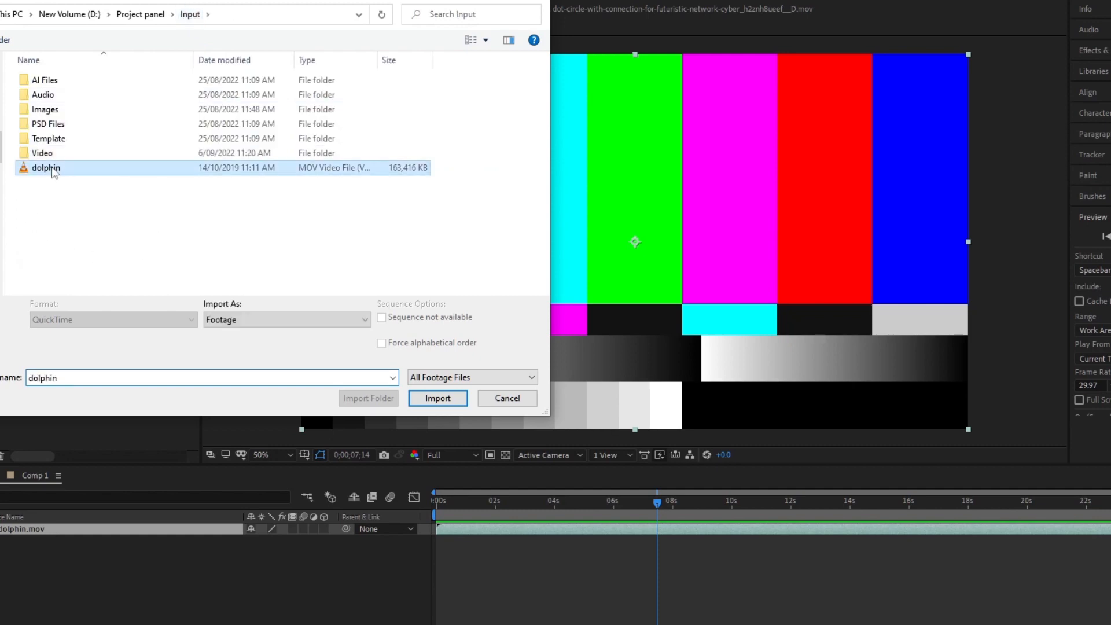
pyautogui.click(438, 399)
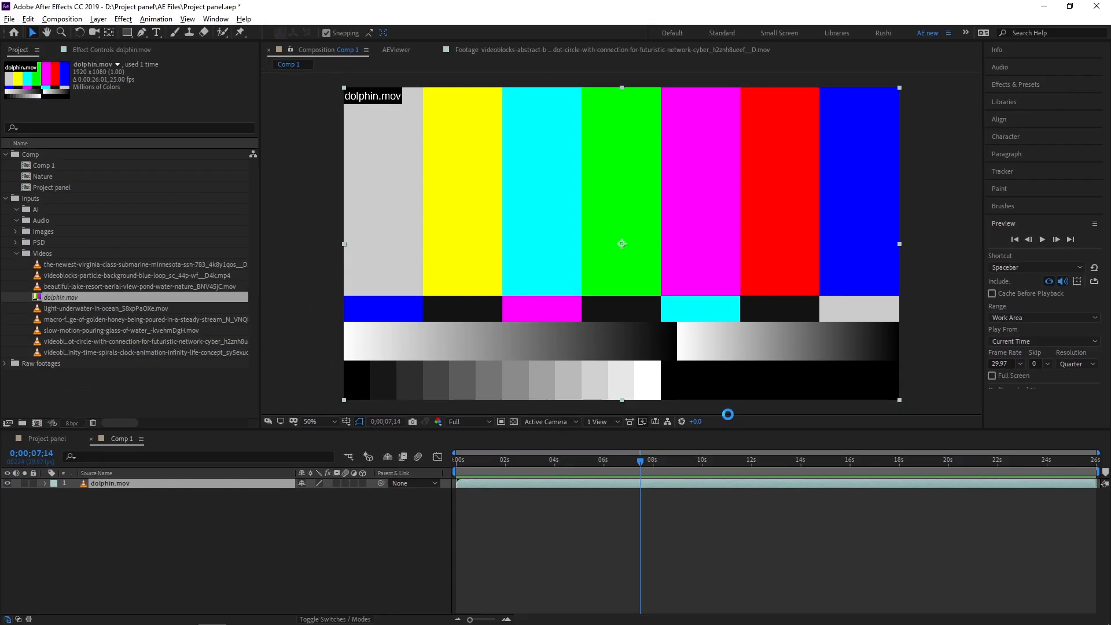
# Step: Preview Comp 1 with the relinked footage and review the replace and reload options for dolphin.mov without applying any
pyautogui.press('space')
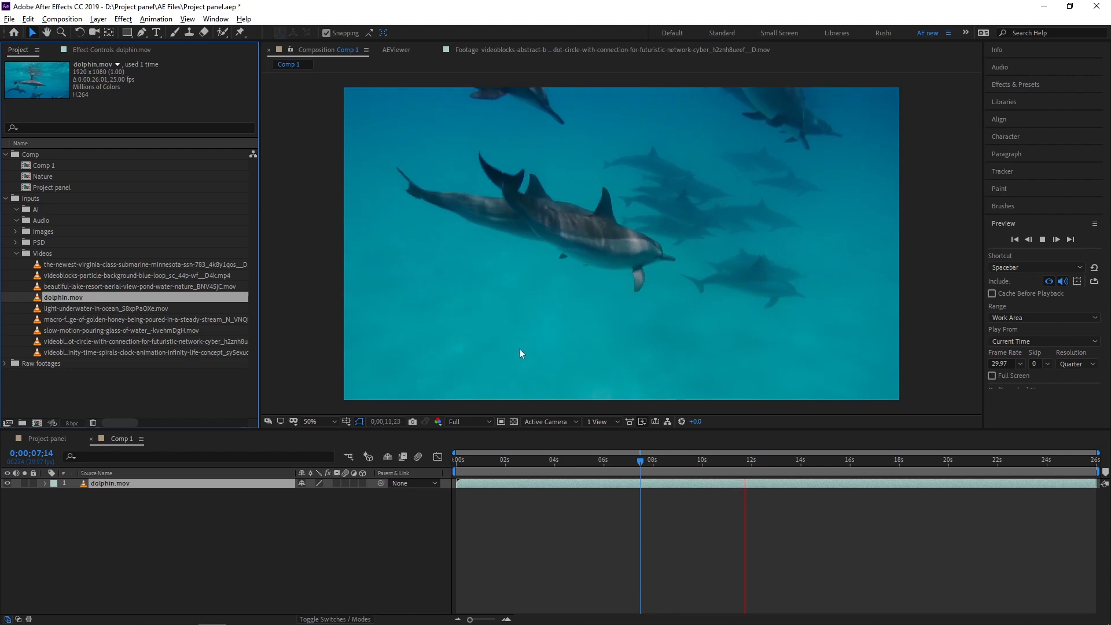
pyautogui.rightClick(75, 298)
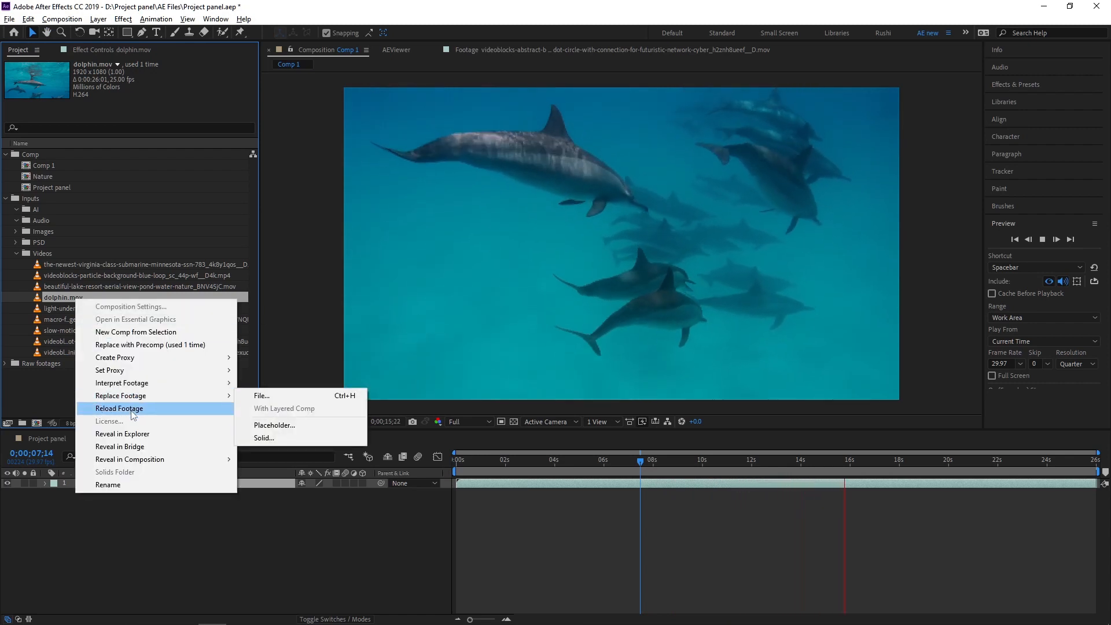
pyautogui.click(538, 542)
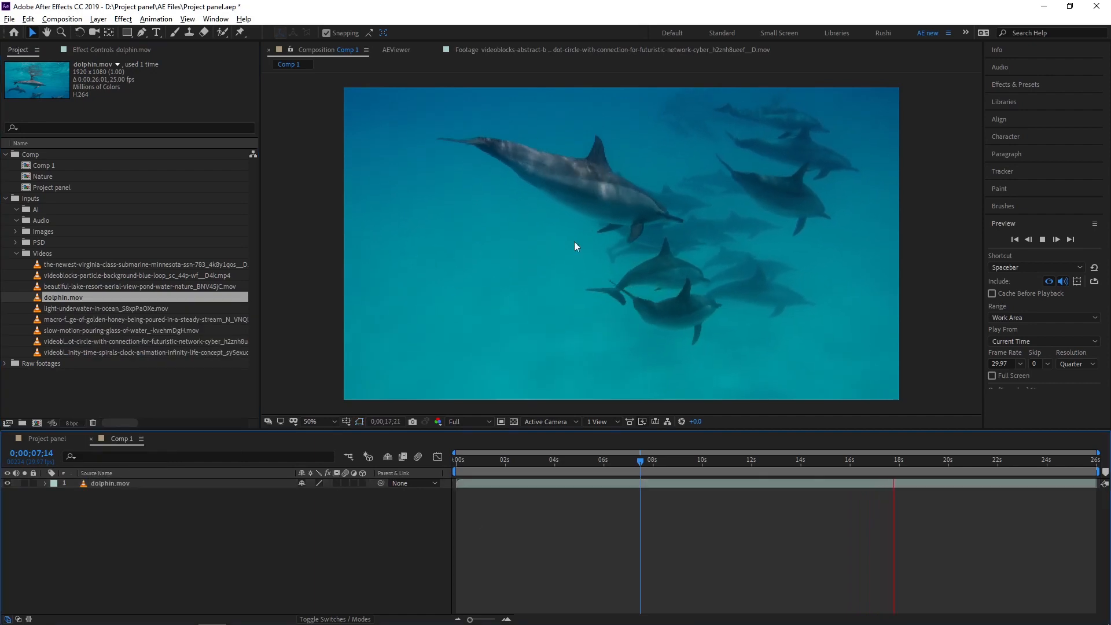